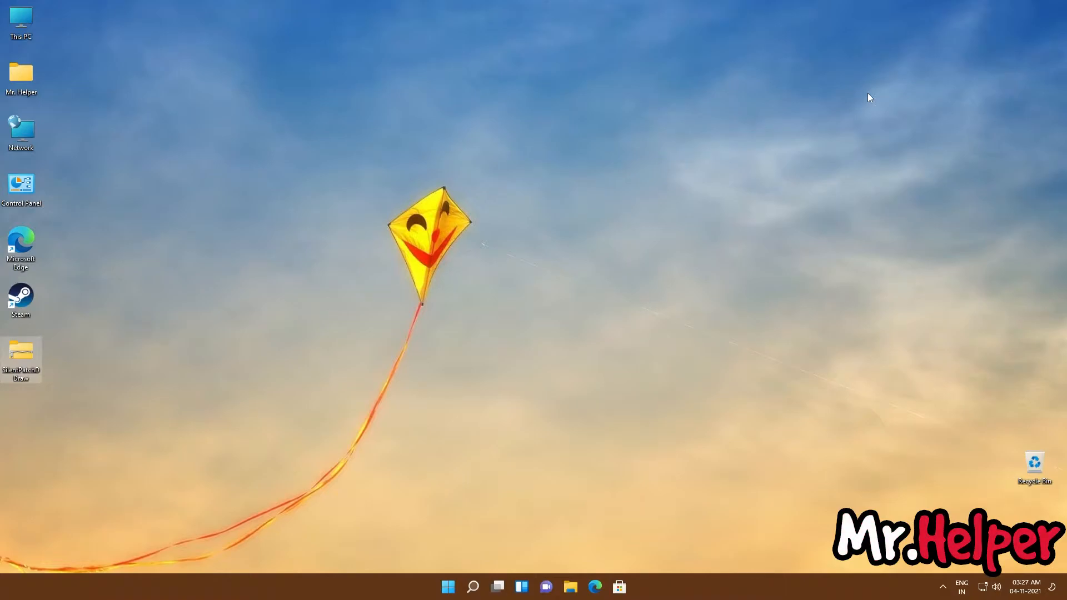
Step: Launch Steam, find Grand Theft Auto: Vice City by searching the library for "Vice", and install it, accepting the agreement
{"action": "double_click", "coordinate": [22, 296]}
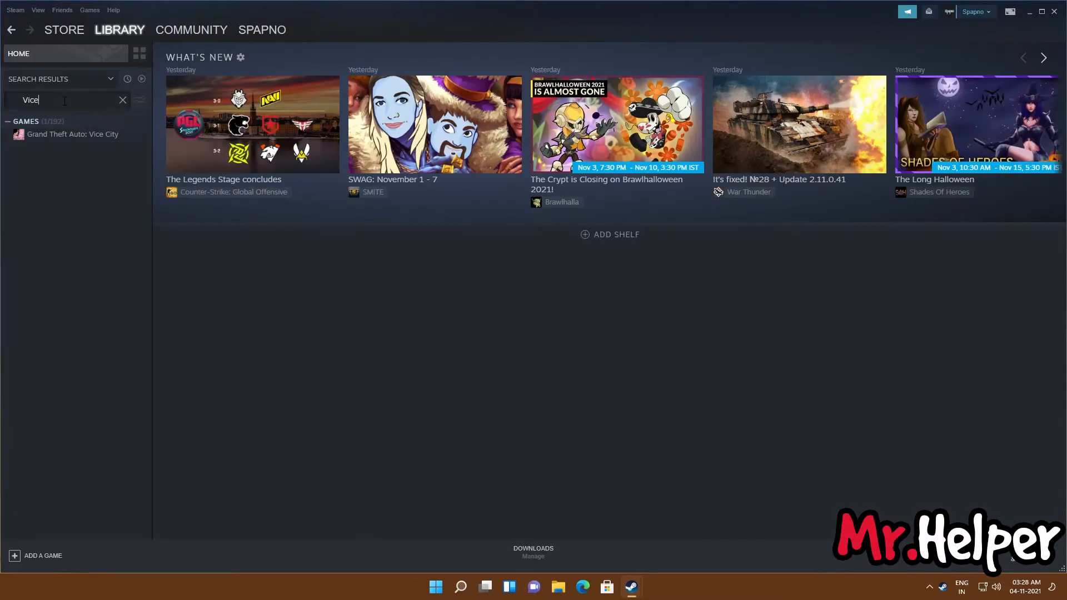
{"action": "left_click", "coordinate": [99, 136]}
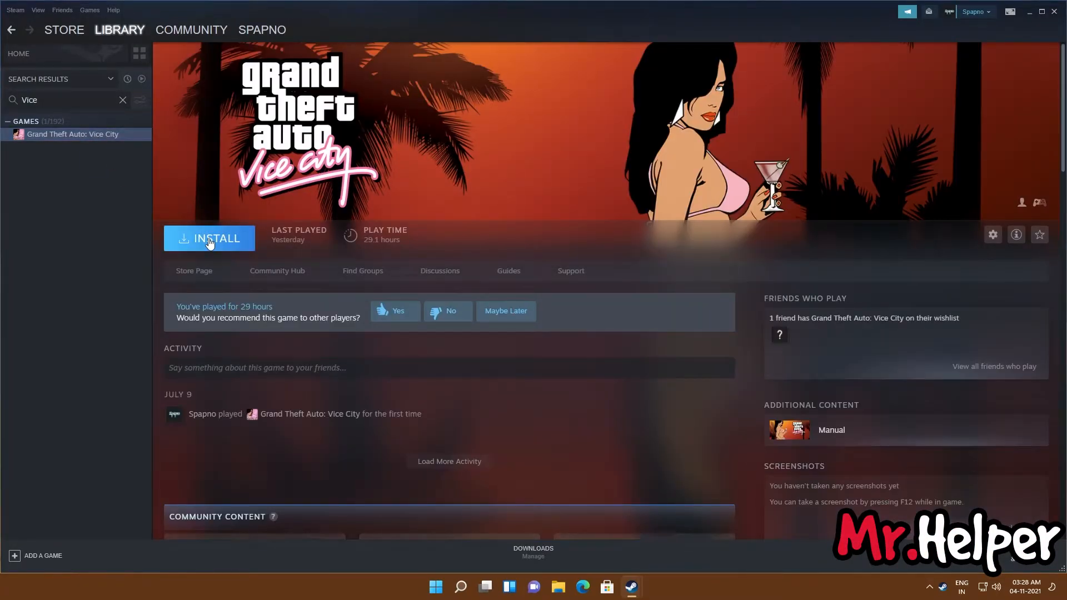
{"action": "left_click", "coordinate": [209, 240]}
{"action": "left_click", "coordinate": [580, 381]}
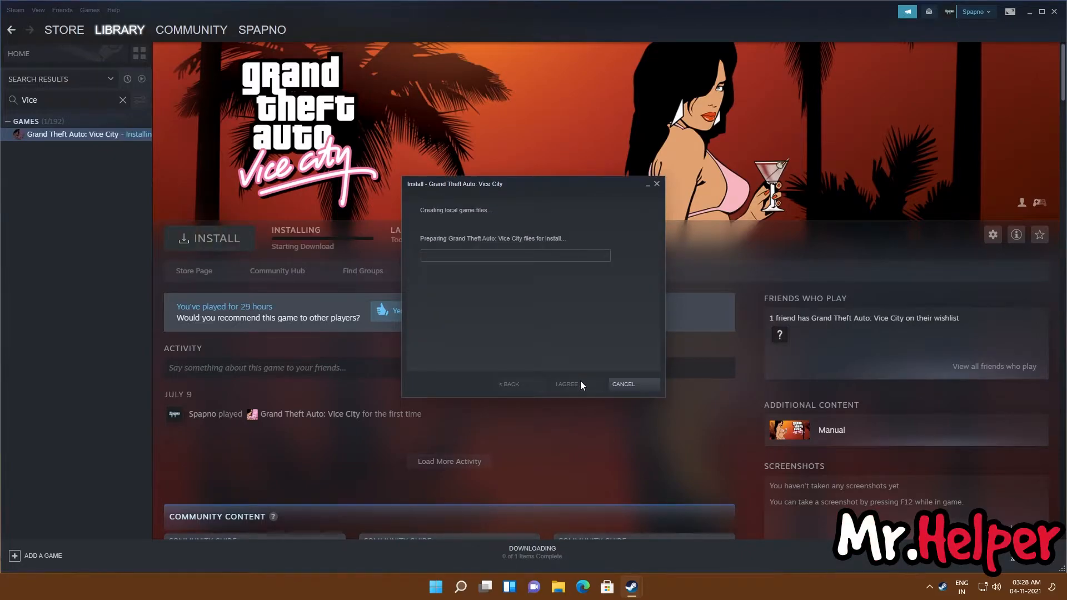
{"action": "left_click", "coordinate": [580, 381]}
{"action": "left_click", "coordinate": [535, 550]}
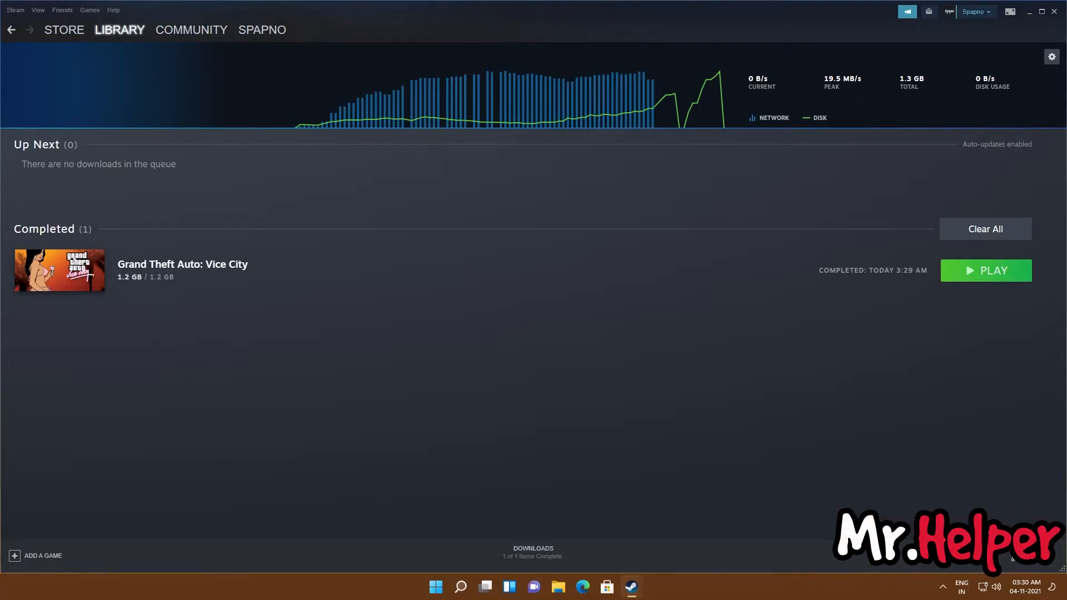
Step: Minimize the main Steam window and close its Friends and News windows to clear the desktop
{"action": "left_click", "coordinate": [1027, 14]}
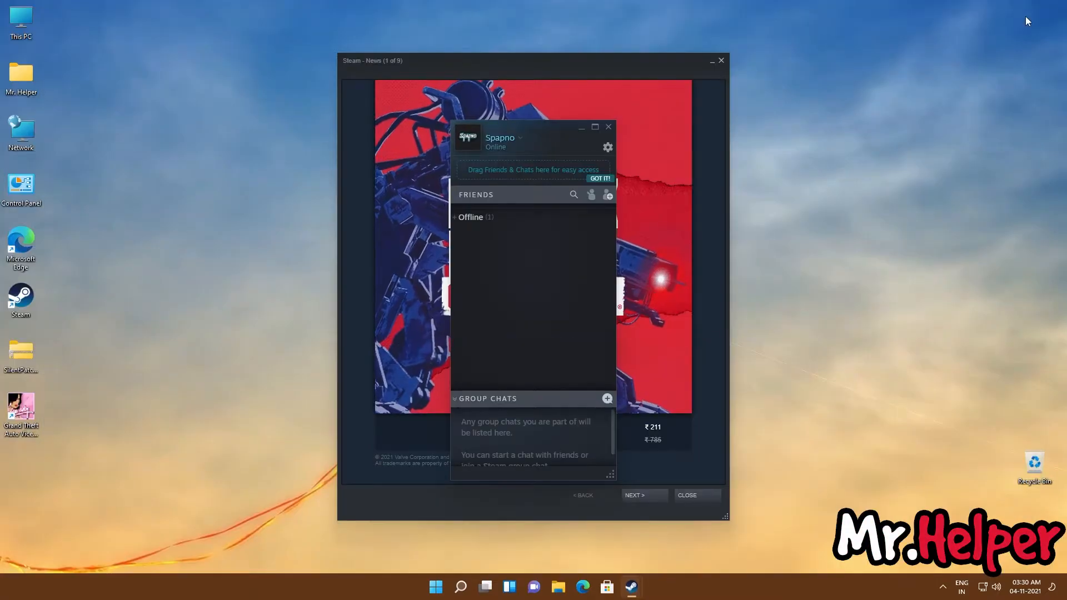
{"action": "left_click", "coordinate": [608, 129]}
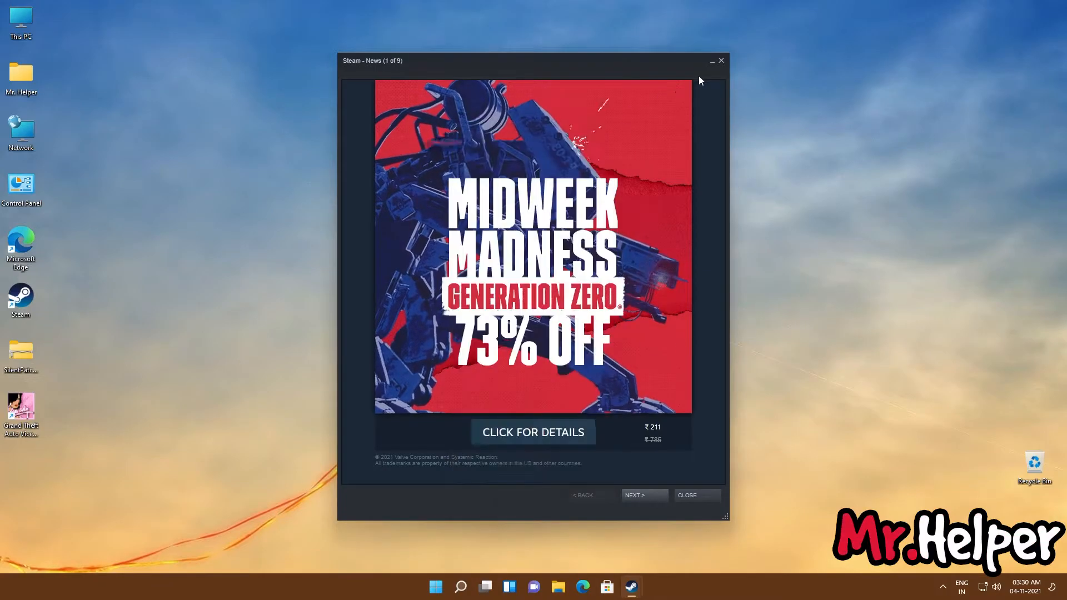
{"action": "left_click", "coordinate": [724, 61]}
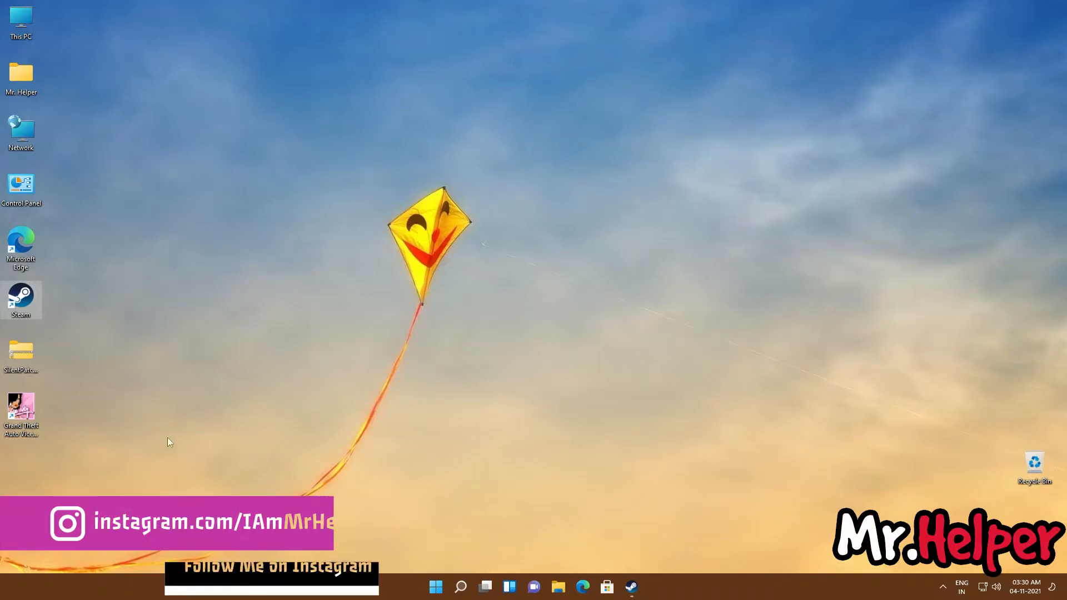
Step: Open the SilentPatchDDraw archive in Windows Explorer and extract ddraw.dll to the desktop, closing the archive window
{"action": "left_click", "coordinate": [20, 354]}
{"action": "double_click", "coordinate": [18, 350]}
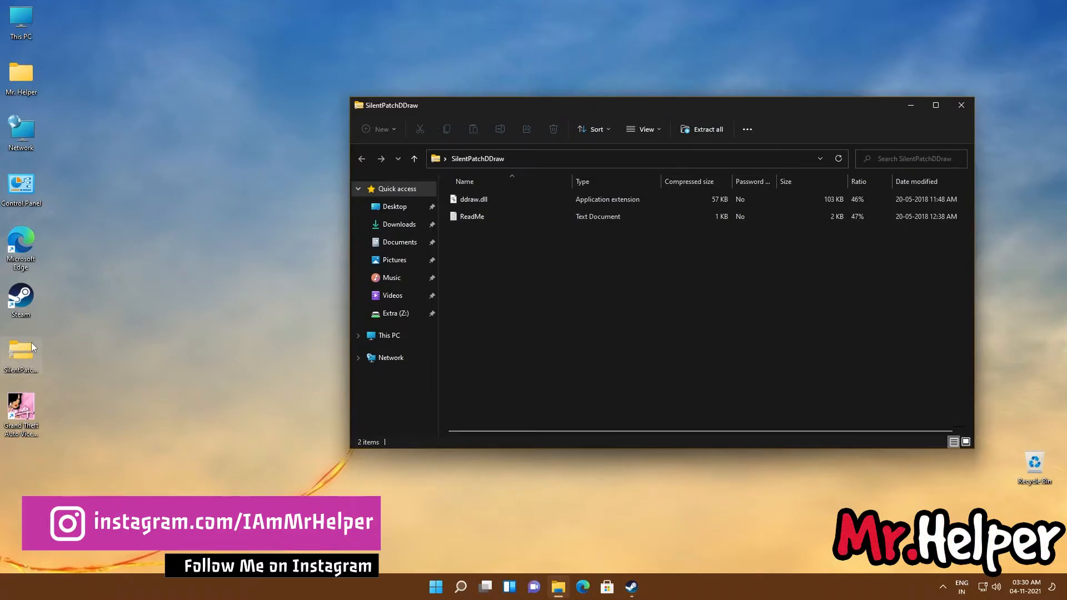
{"action": "right_click", "coordinate": [31, 343]}
{"action": "mouse_move", "coordinate": [71, 399]}
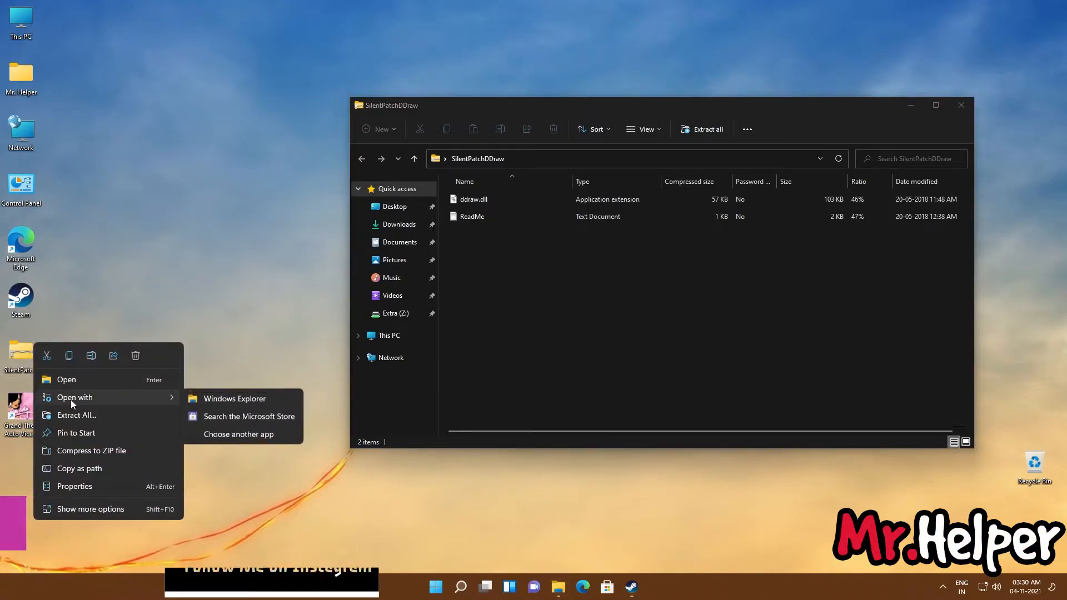
{"action": "left_click", "coordinate": [247, 401]}
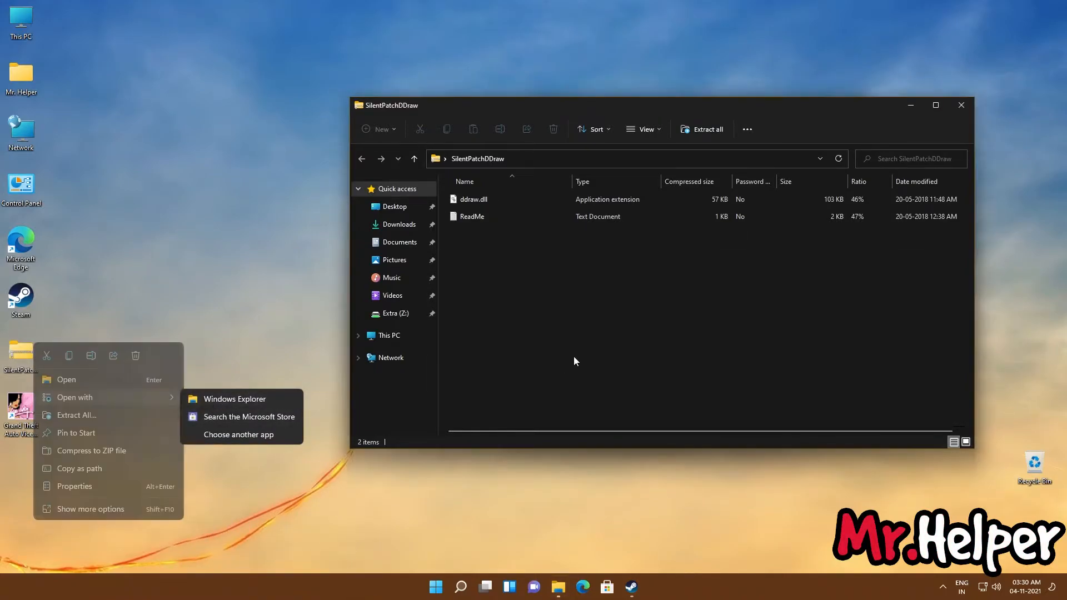
{"action": "left_click_drag", "start_coordinate": [468, 200], "coordinate": [212, 297]}
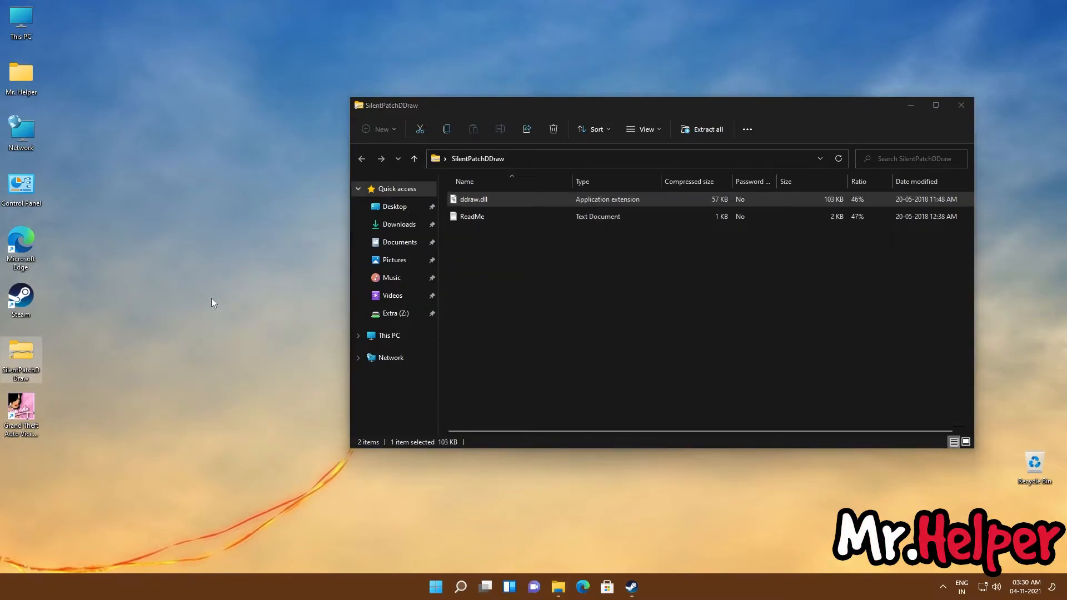
{"action": "left_click", "coordinate": [962, 105]}
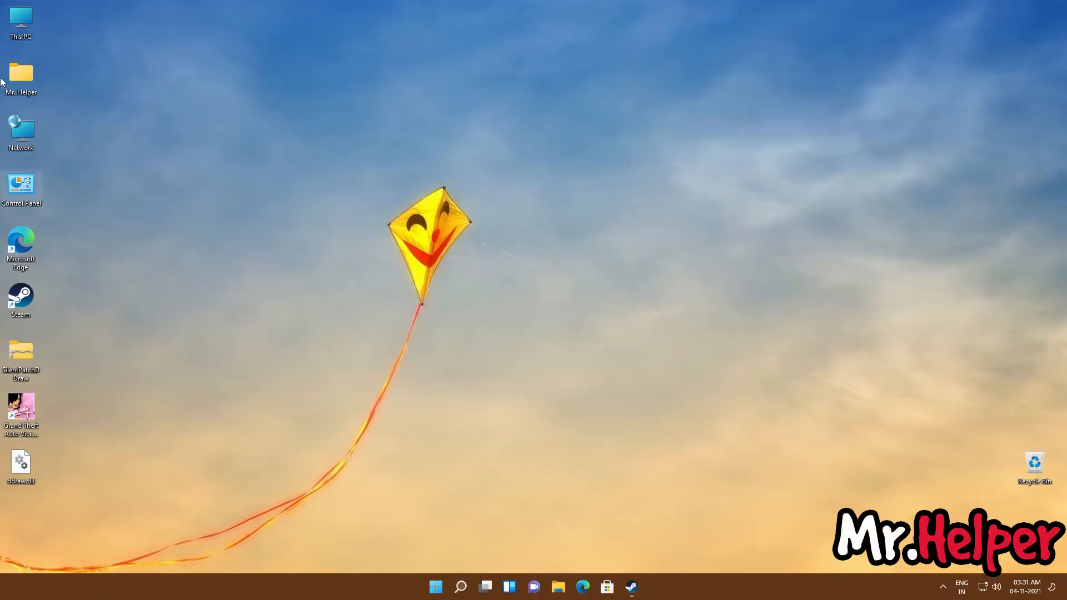
Step: Open the game's installation folder at C:\Program Files (x86)\Steam\steamapps\common\Grand Theft Auto Vice City
{"action": "left_click", "coordinate": [8, 23]}
{"action": "double_click", "coordinate": [8, 23]}
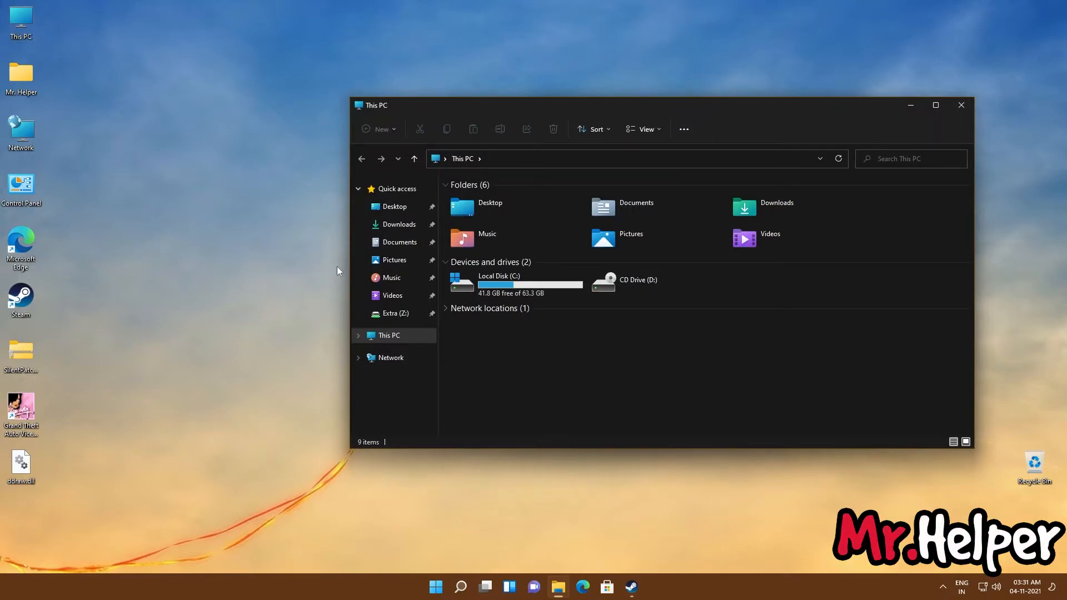
{"action": "double_click", "coordinate": [508, 274]}
{"action": "double_click", "coordinate": [495, 235]}
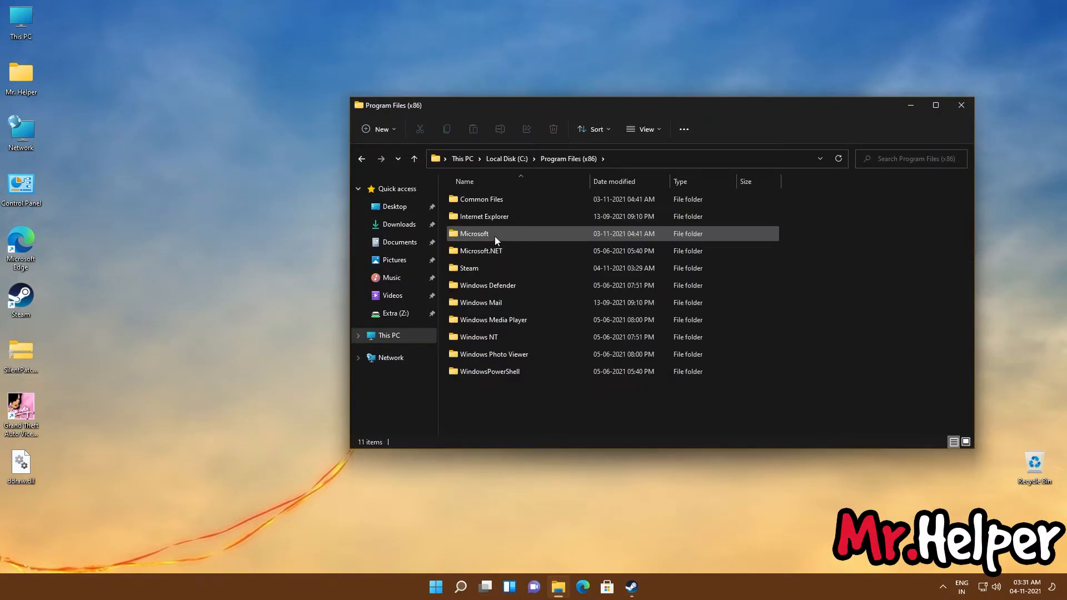
{"action": "double_click", "coordinate": [482, 266]}
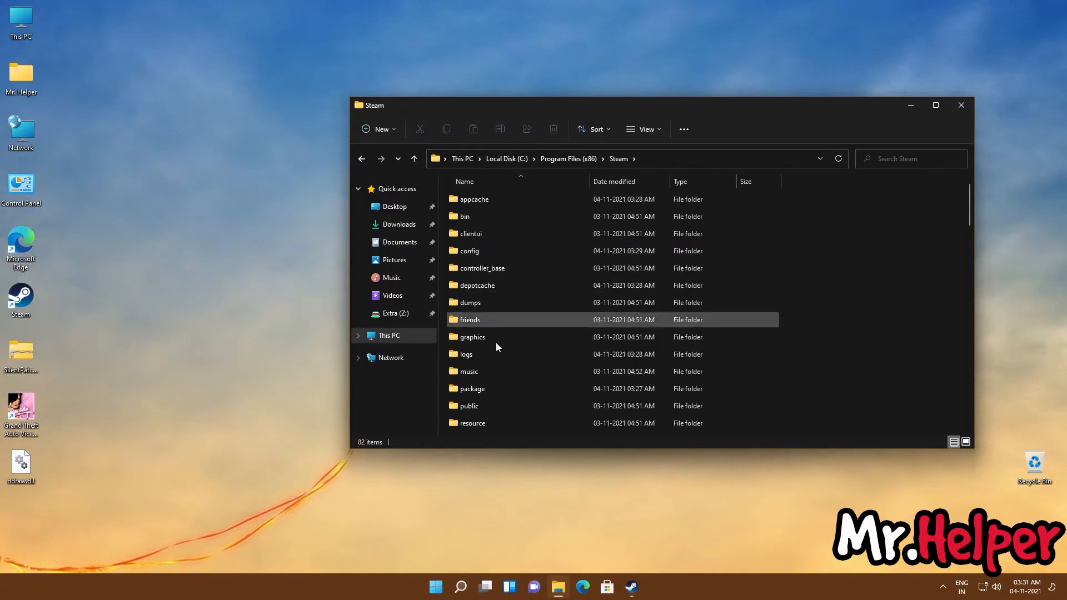
{"action": "scroll", "coordinate": [498, 394], "scroll_direction": "down", "scroll_amount": 2}
{"action": "double_click", "coordinate": [488, 378]}
{"action": "double_click", "coordinate": [474, 201]}
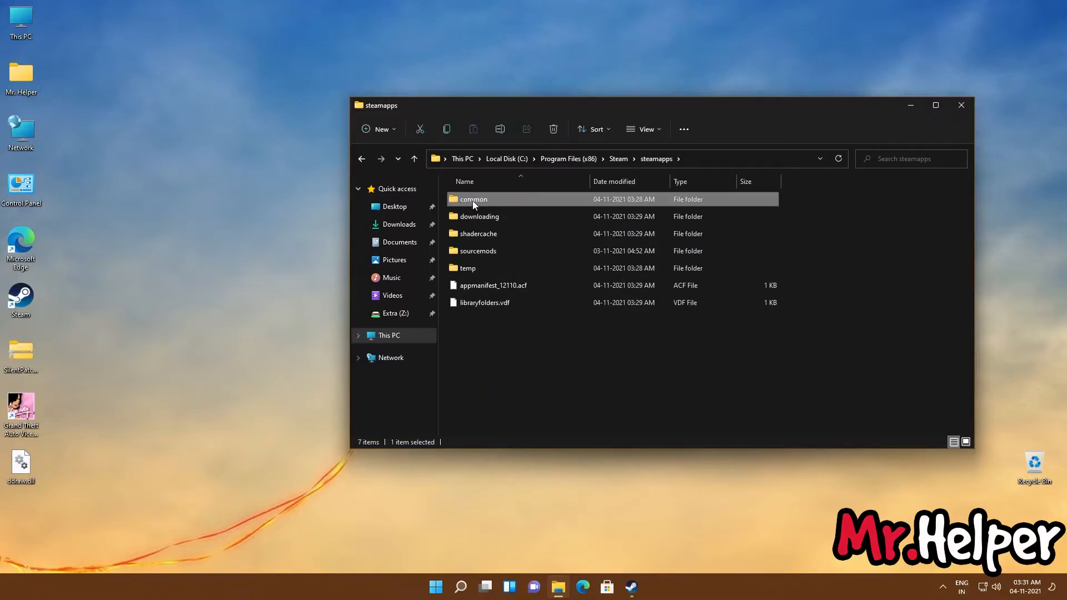
{"action": "double_click", "coordinate": [473, 201]}
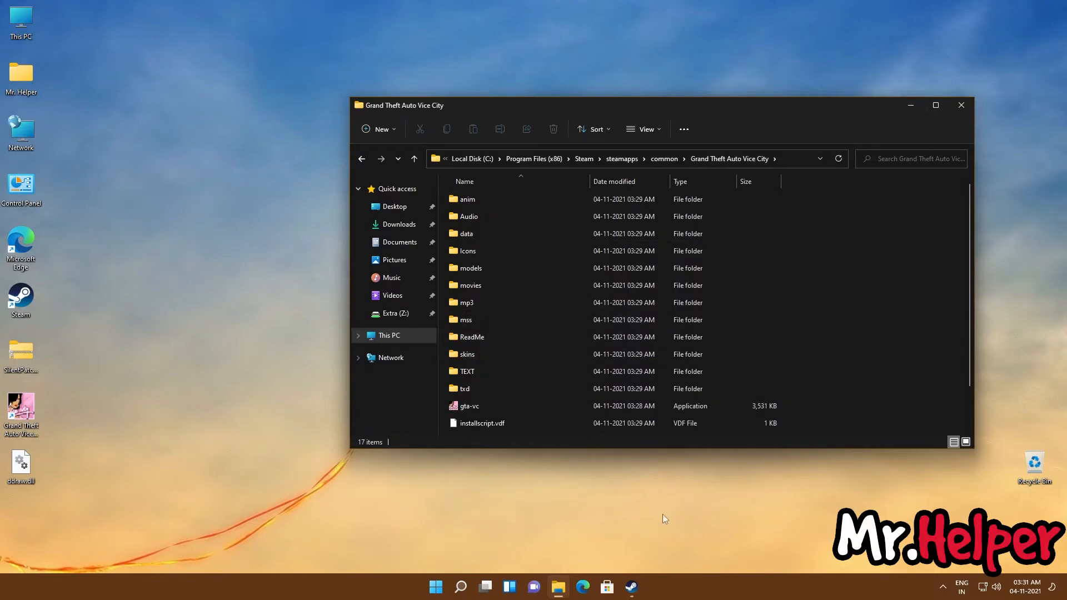
Step: Switch to Steam, search the library for "vice" and browse the game's local files, closing the Steam window
{"action": "left_click", "coordinate": [632, 589]}
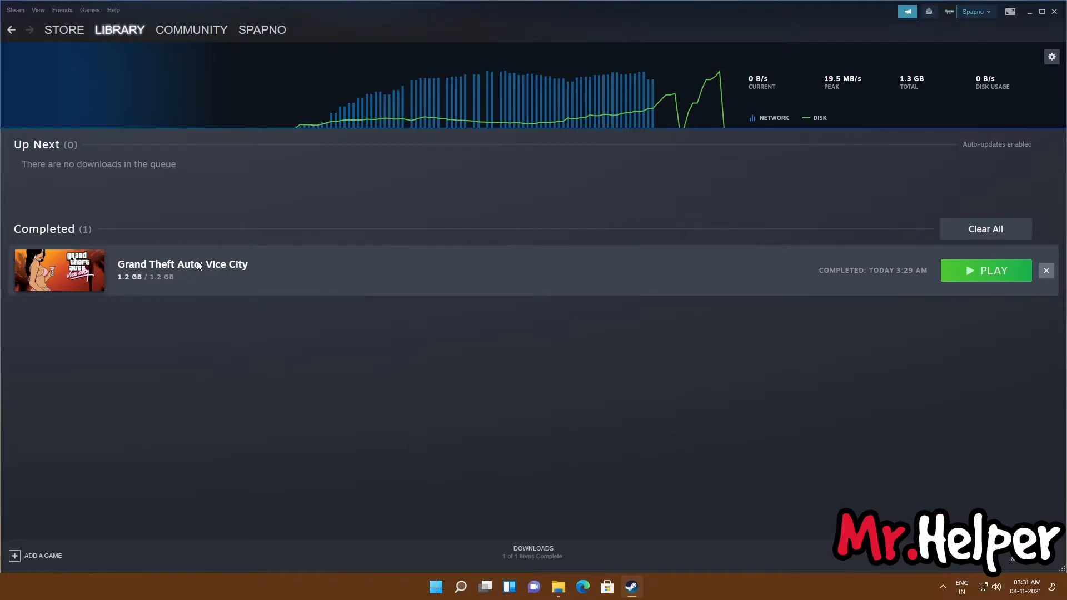
{"action": "right_click", "coordinate": [197, 262]}
{"action": "left_click", "coordinate": [116, 34]}
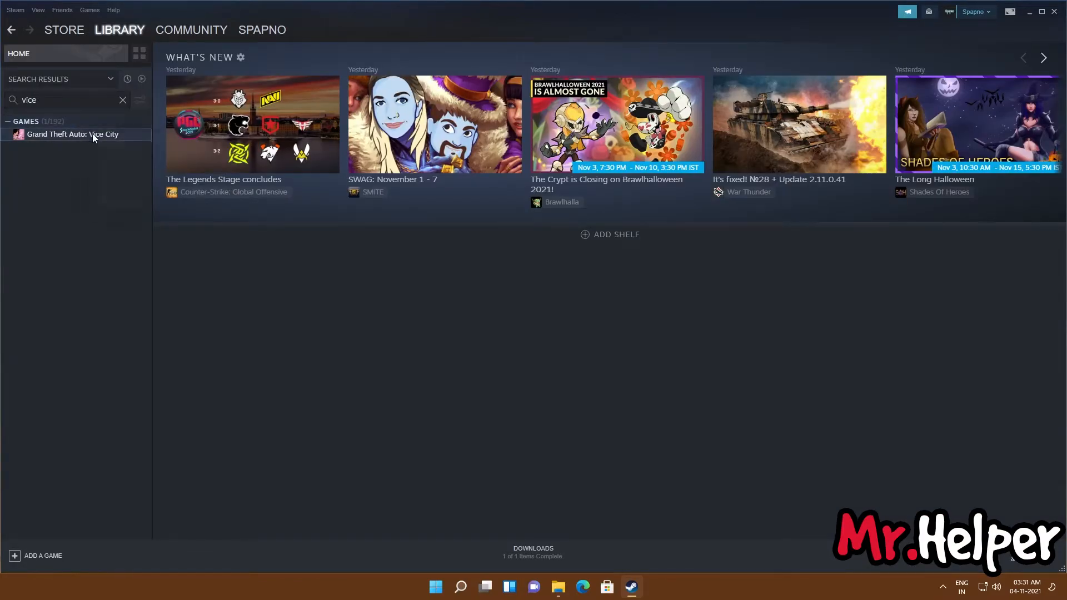
{"action": "right_click", "coordinate": [93, 133]}
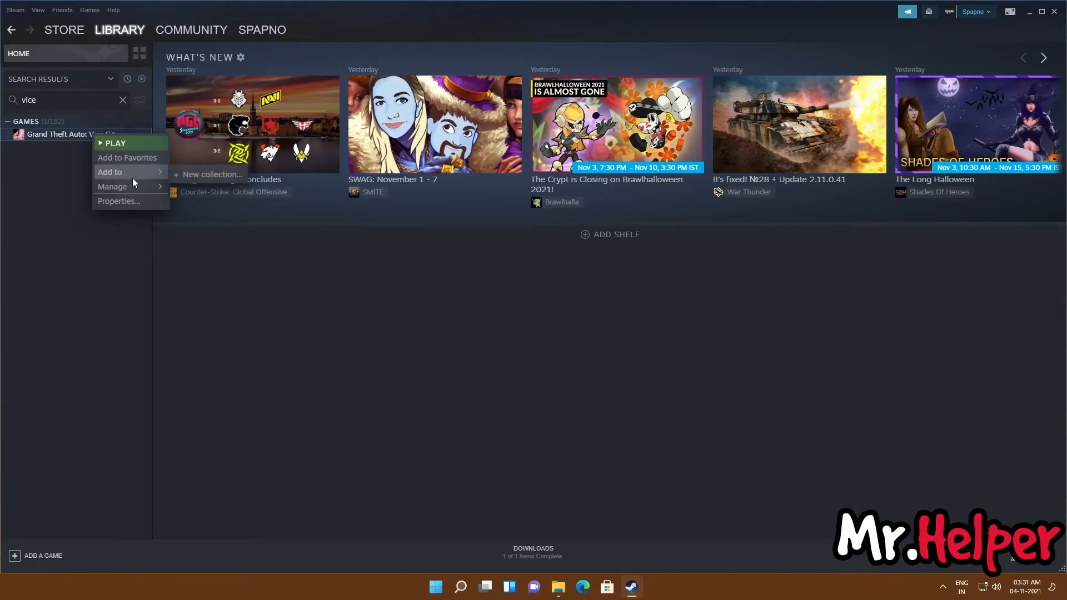
{"action": "mouse_move", "coordinate": [135, 182]}
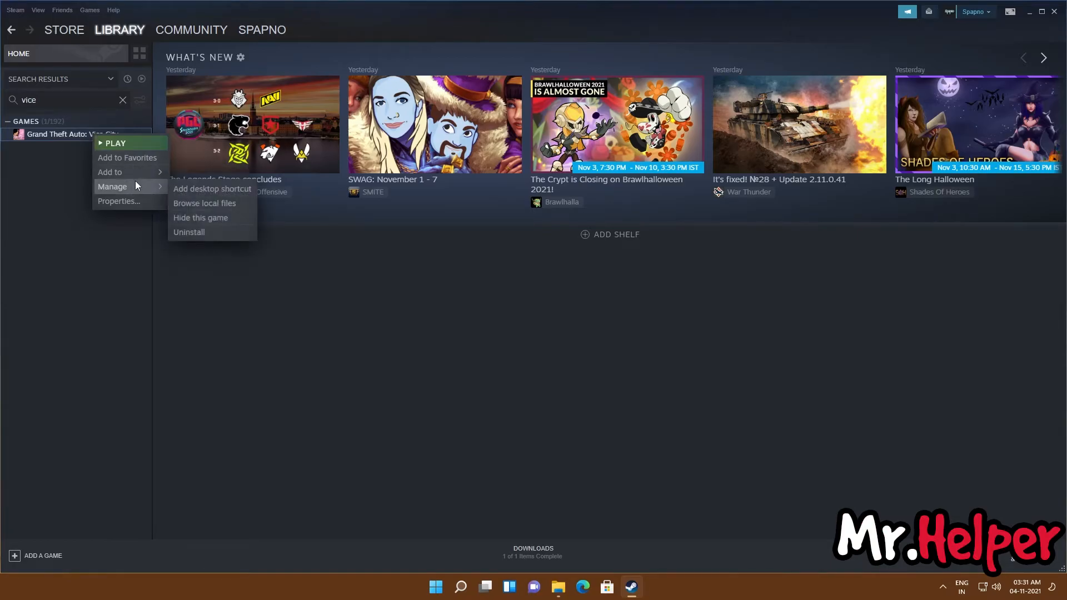
{"action": "left_click", "coordinate": [204, 204]}
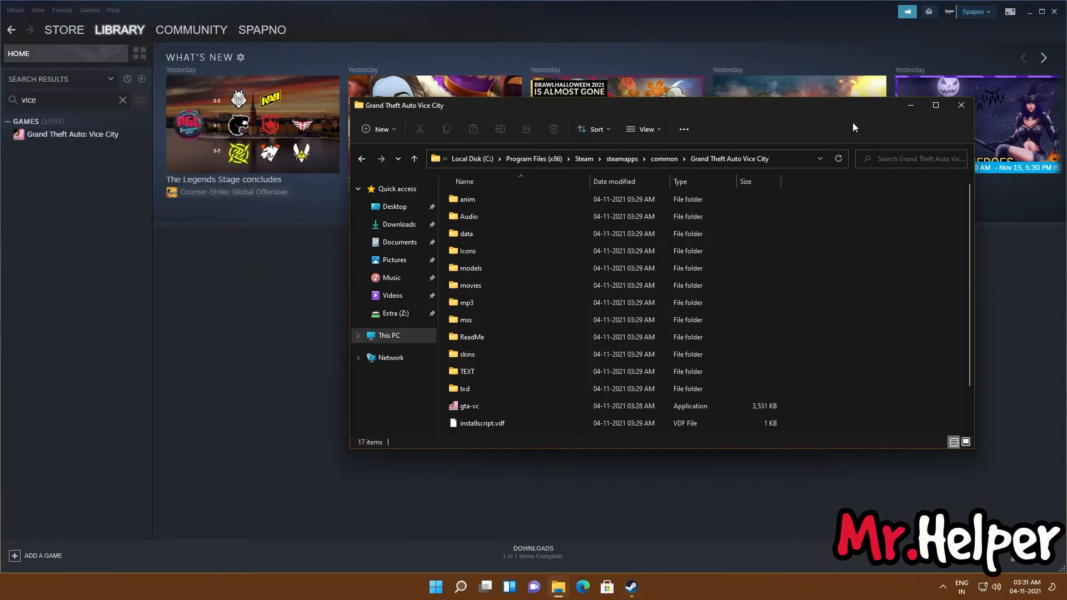
{"action": "left_click", "coordinate": [1054, 11]}
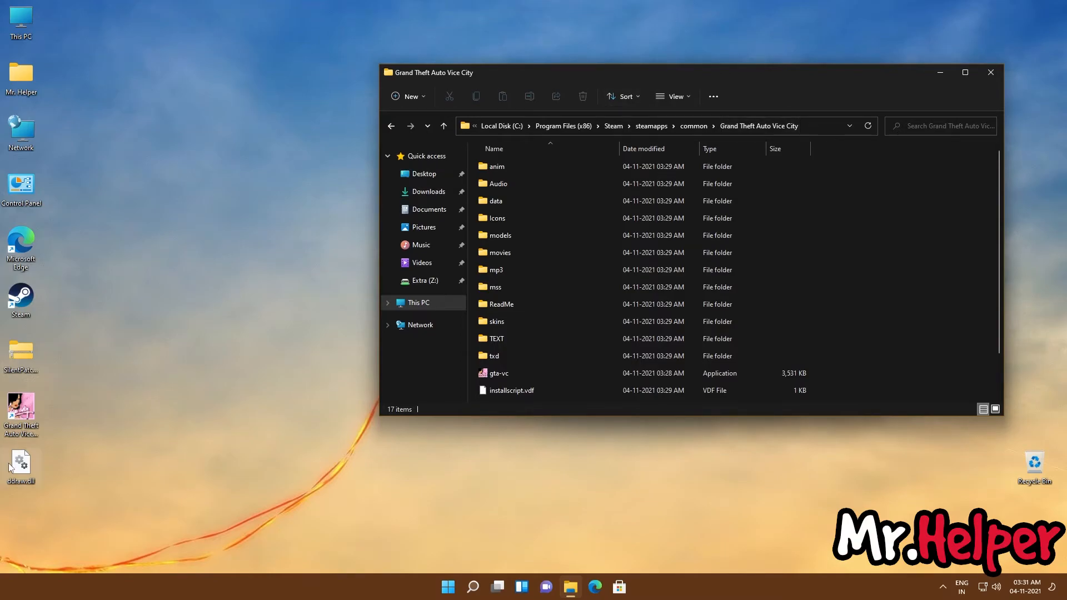
Step: Try copying and cutting ddraw.dll on the desktop
{"action": "right_click", "coordinate": [23, 467]}
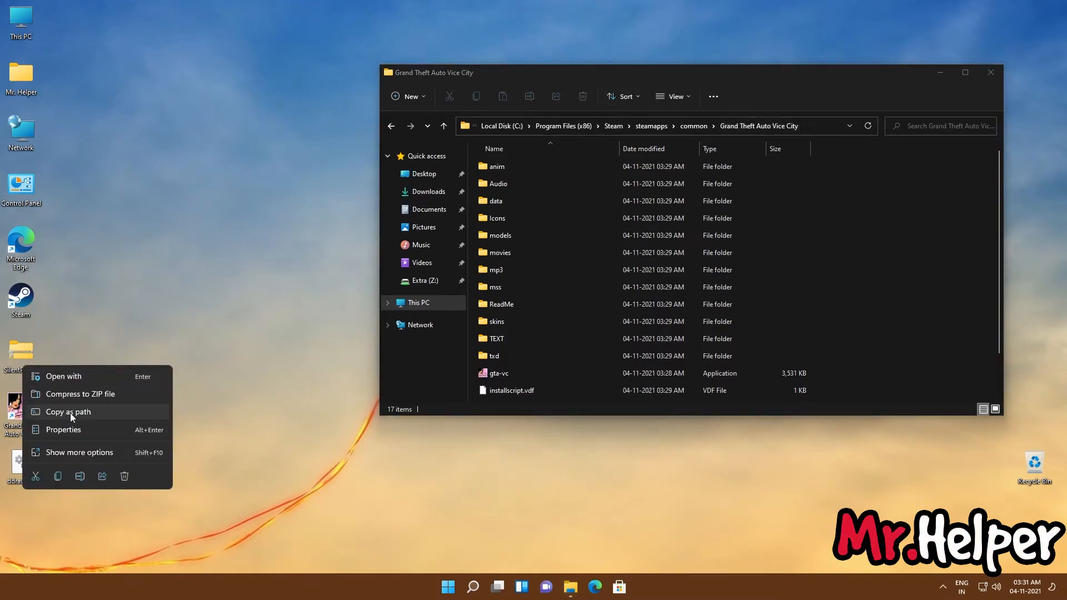
{"action": "left_click", "coordinate": [58, 477]}
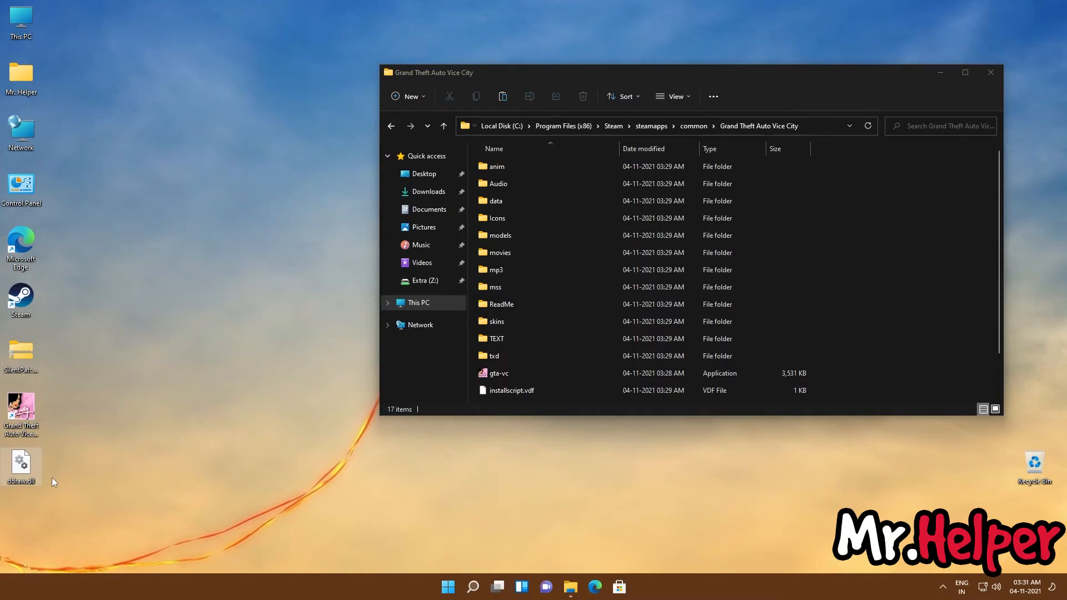
{"action": "left_click", "coordinate": [51, 478]}
{"action": "key", "text": "ctrl+x"}
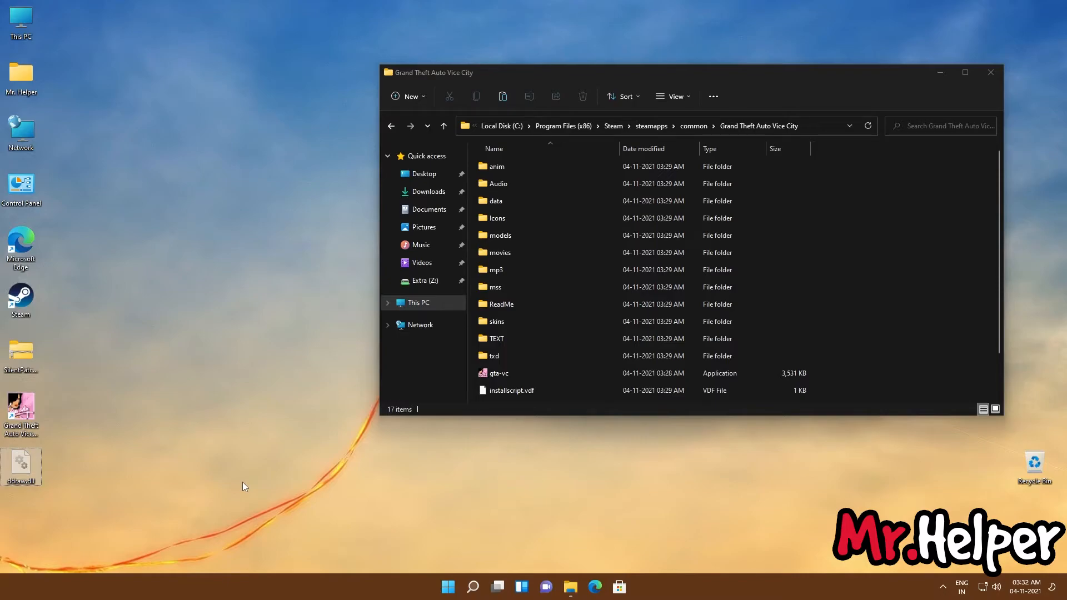
Step: Copy ddraw.dll from the desktop and paste it into the Grand Theft Auto Vice City folder
{"action": "right_click", "coordinate": [20, 467]}
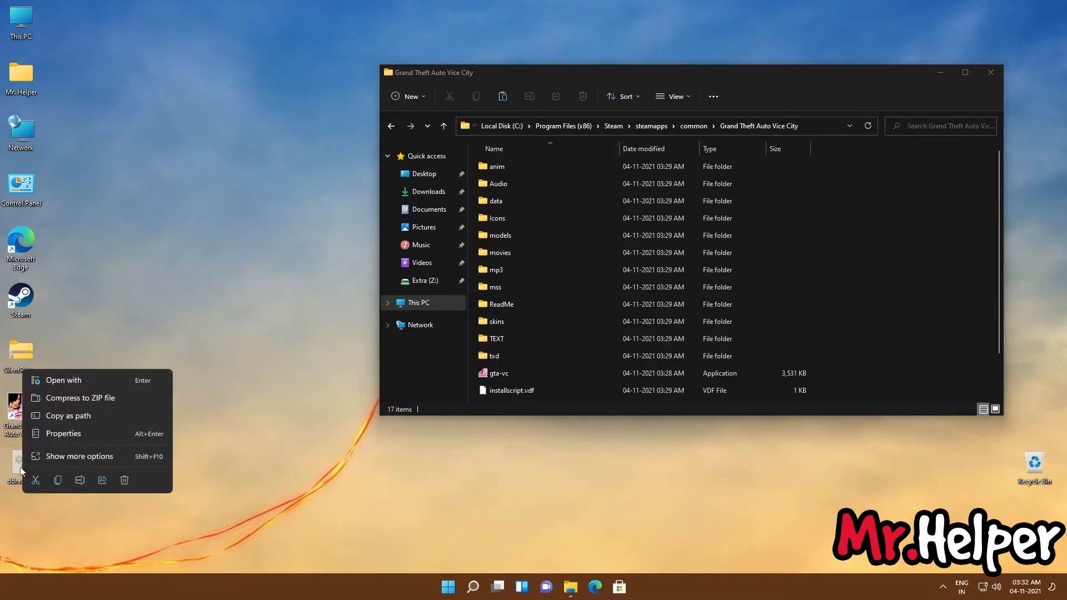
{"action": "left_click", "coordinate": [69, 459]}
{"action": "left_click", "coordinate": [100, 395]}
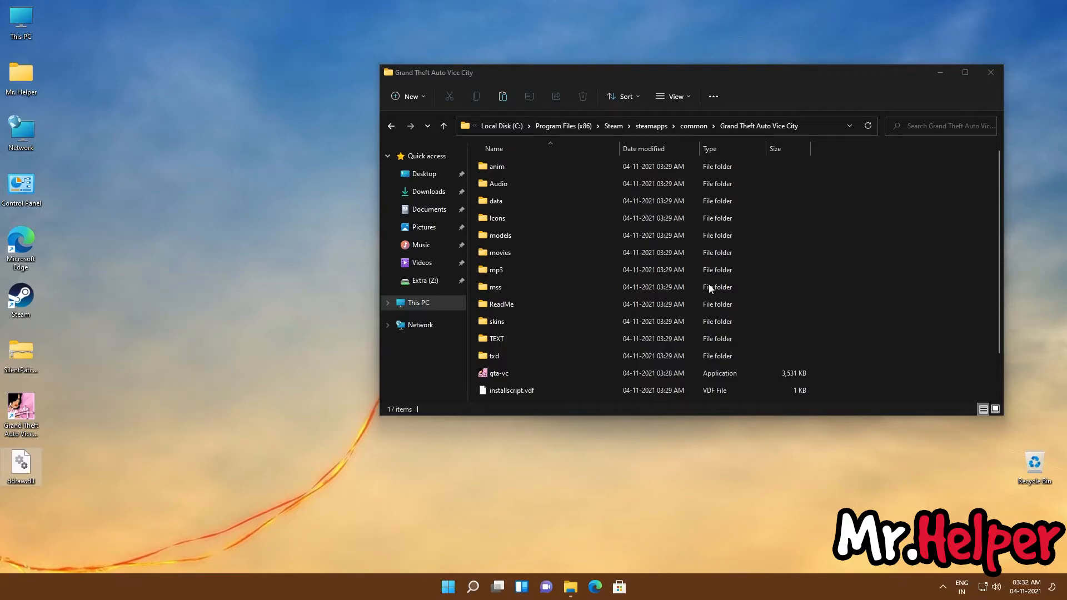
{"action": "left_click", "coordinate": [849, 239]}
{"action": "right_click", "coordinate": [850, 243]}
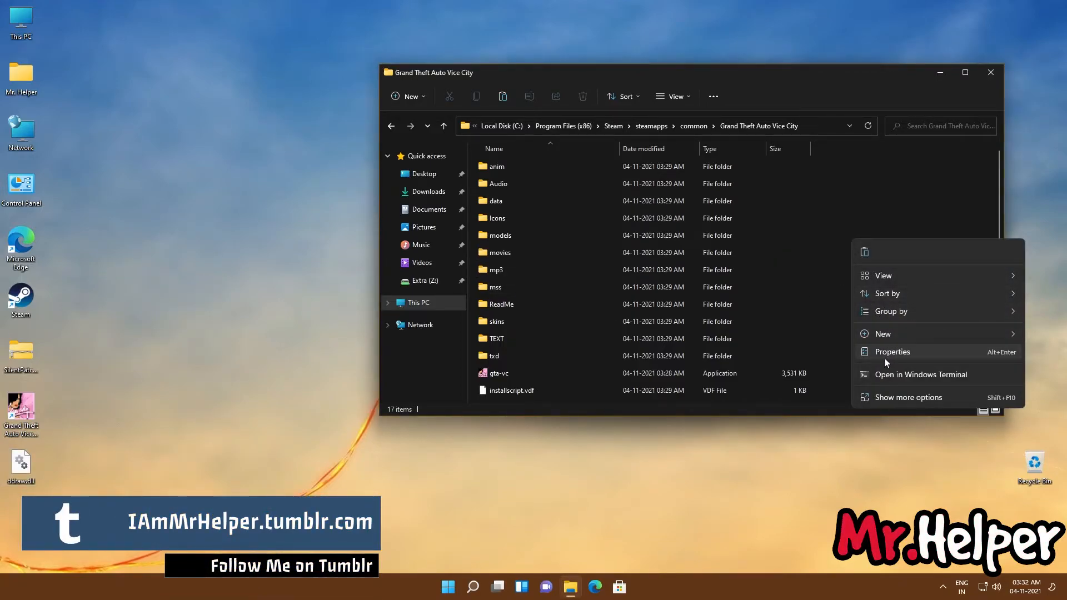
{"action": "left_click", "coordinate": [896, 398]}
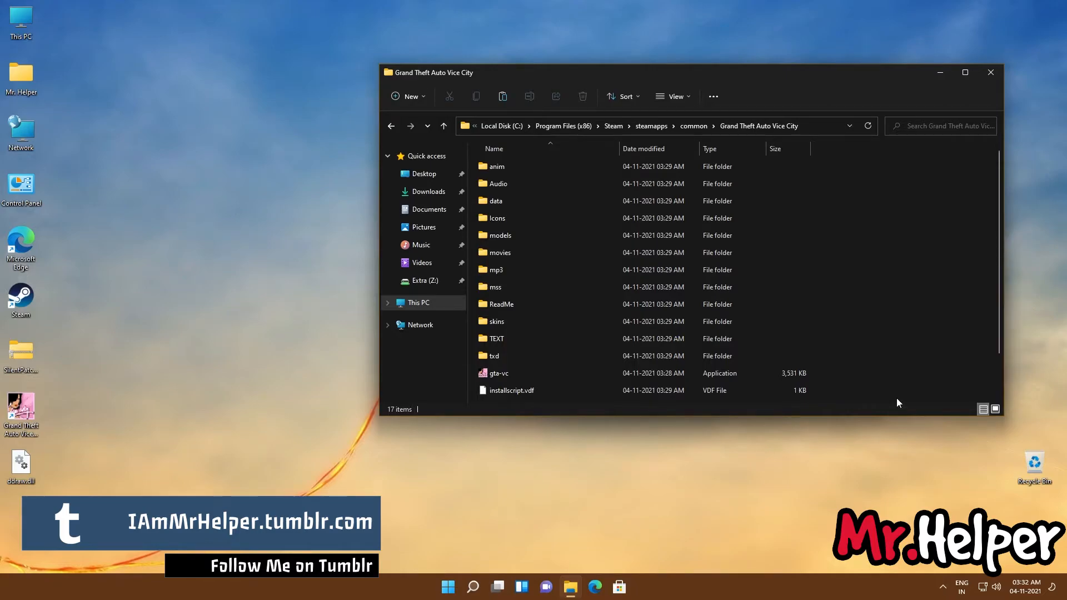
{"action": "left_click", "coordinate": [922, 476]}
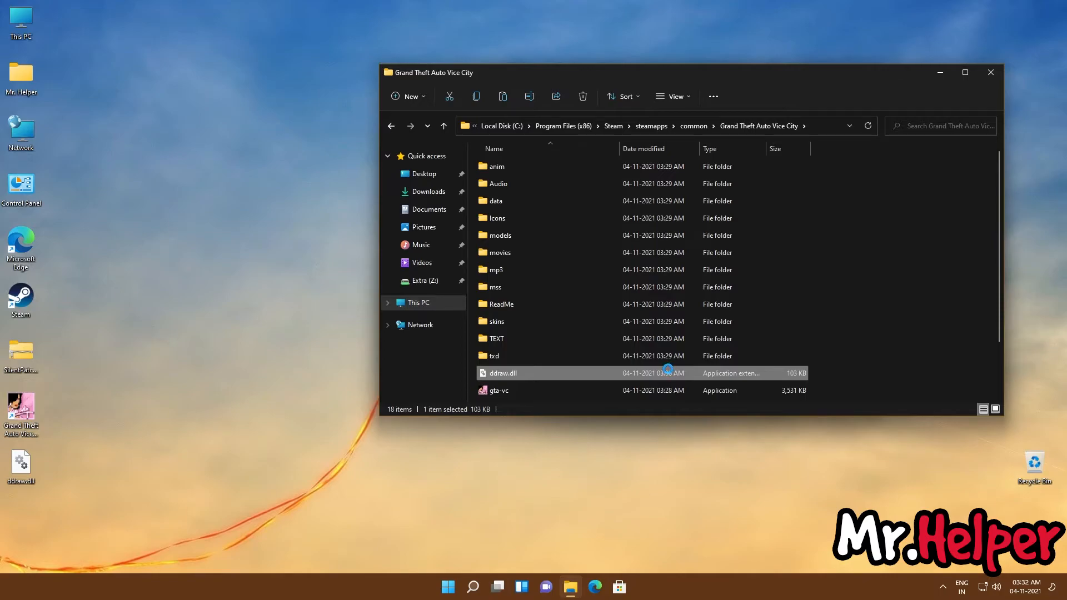
Step: Close the Grand Theft Auto Vice City folder window
{"action": "right_click", "coordinate": [668, 371]}
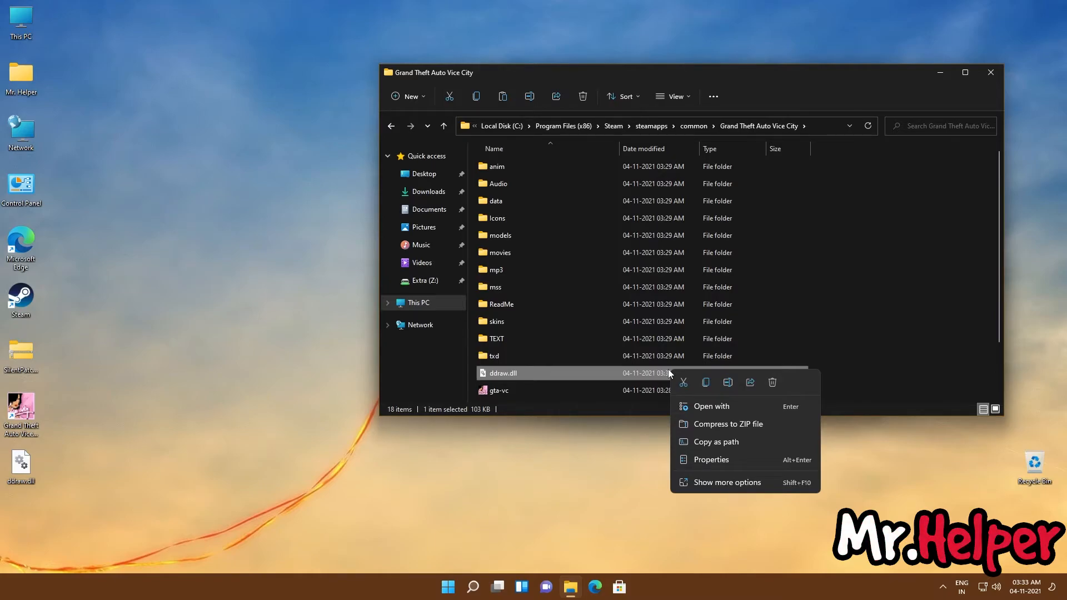
{"action": "left_click", "coordinate": [884, 282]}
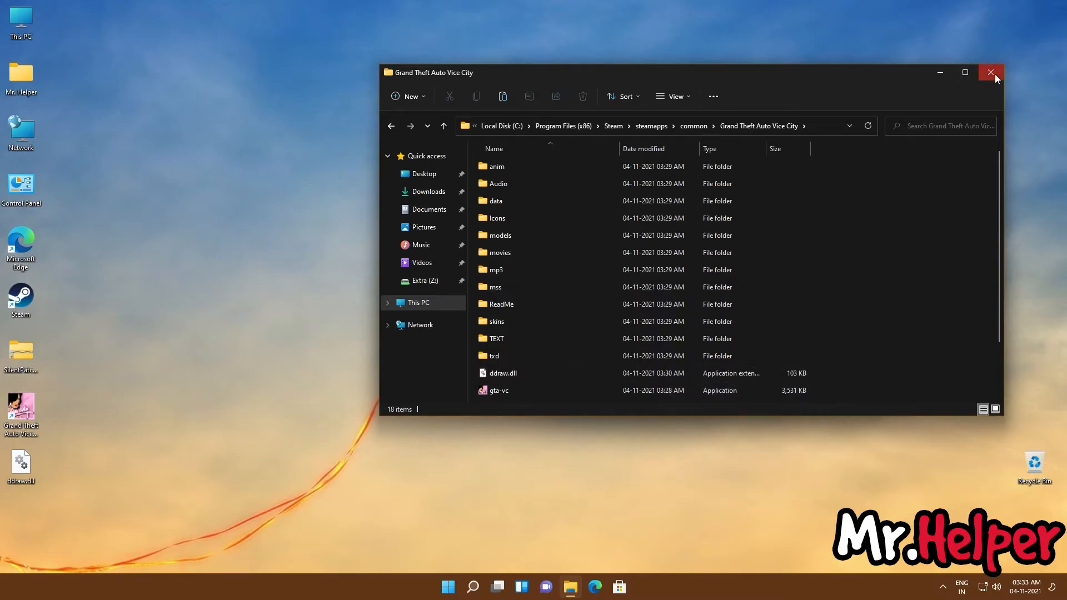
{"action": "left_click", "coordinate": [992, 73]}
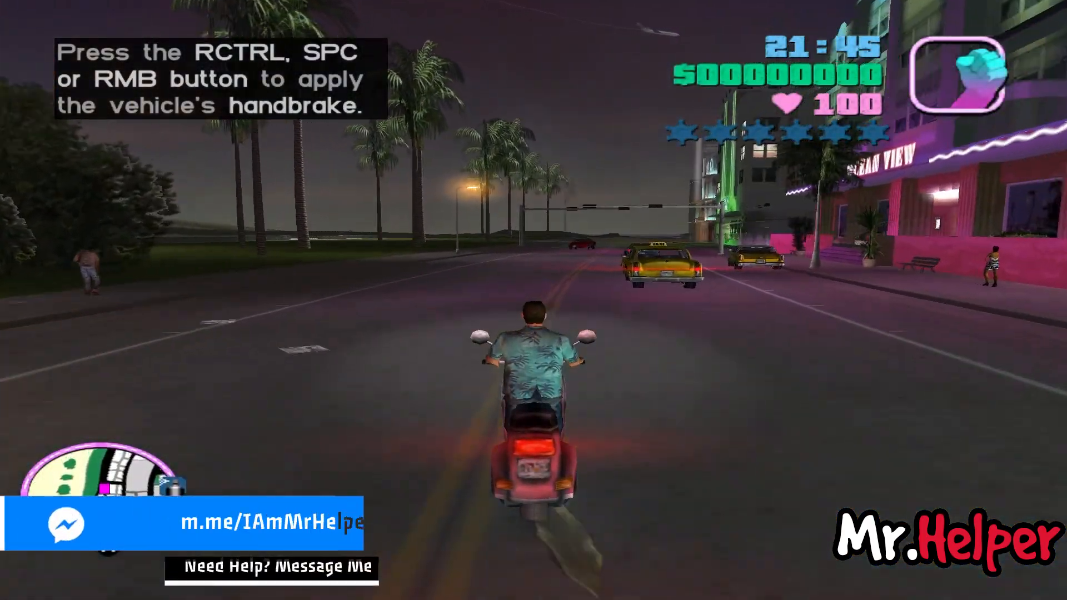
{"action": "key", "text": "d"}
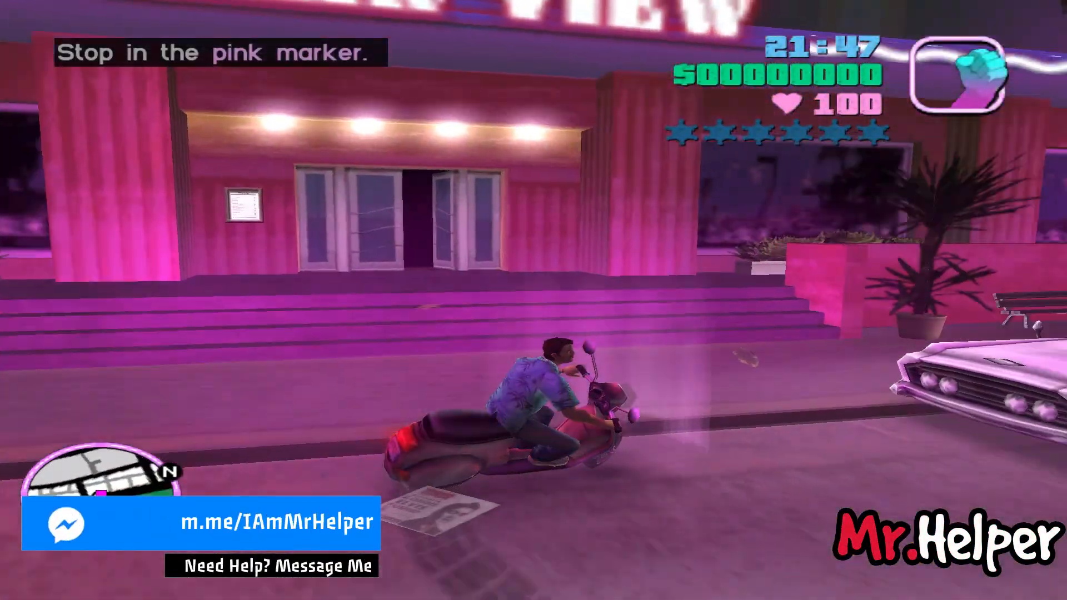
Step: Ride the scooter to the pink marker at the hotel entrance and walk inside
{"action": "key", "text": "a"}
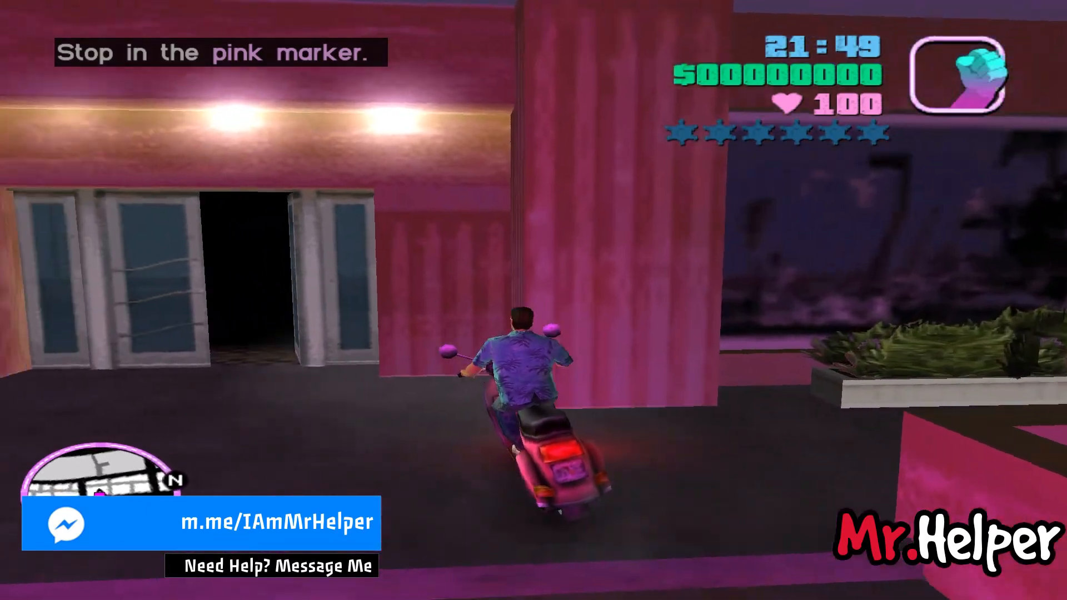
{"action": "key", "text": "f"}
{"action": "key", "text": "w"}
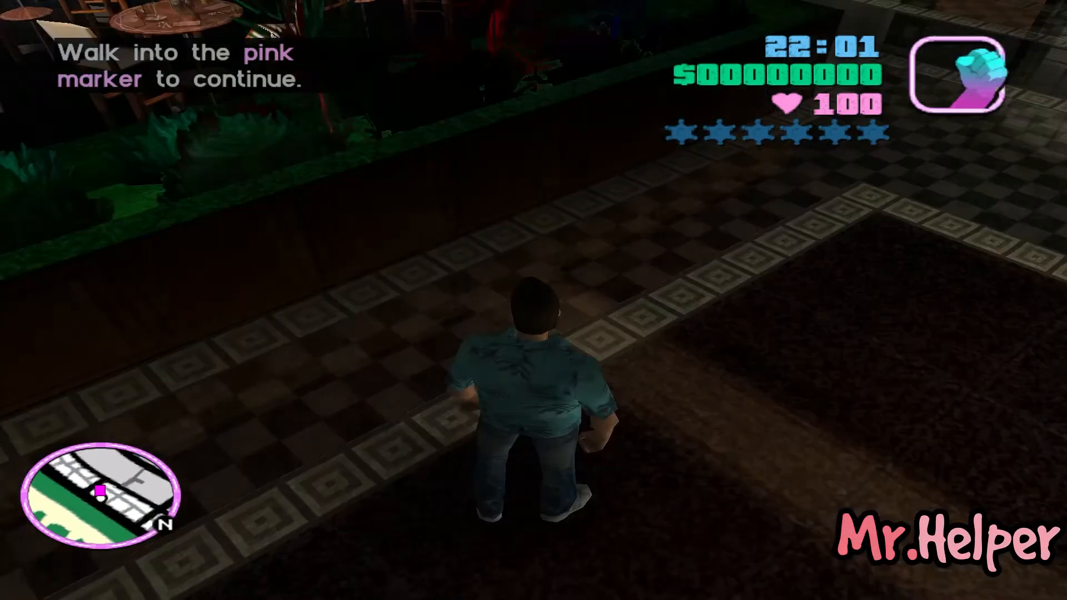
Step: Walk into the pink marker in the hotel lobby and save the game to save file 1
{"action": "key", "text": "w"}
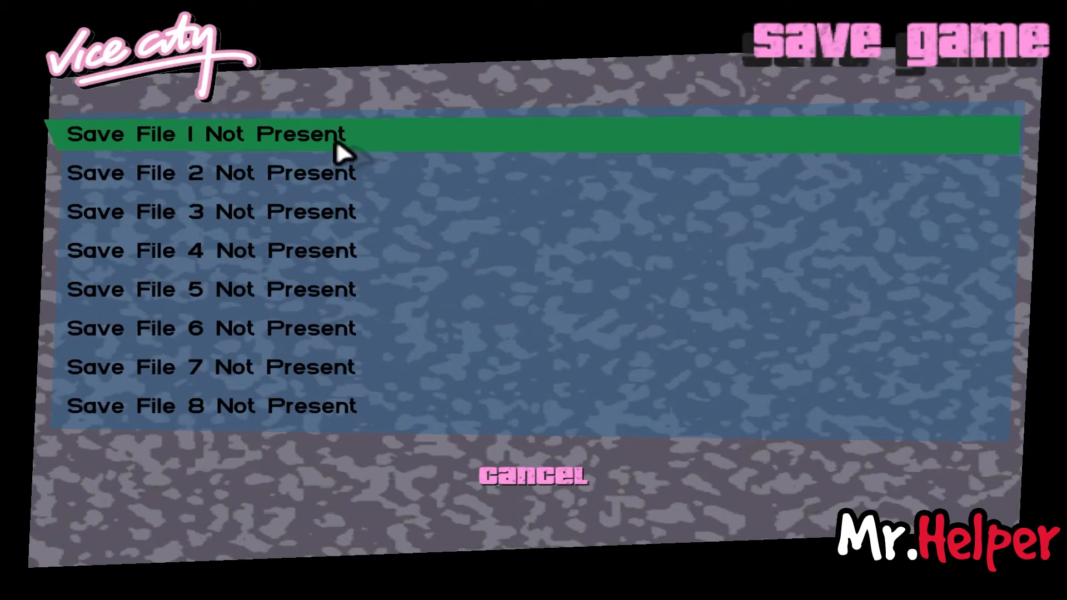
{"action": "left_click", "coordinate": [337, 149]}
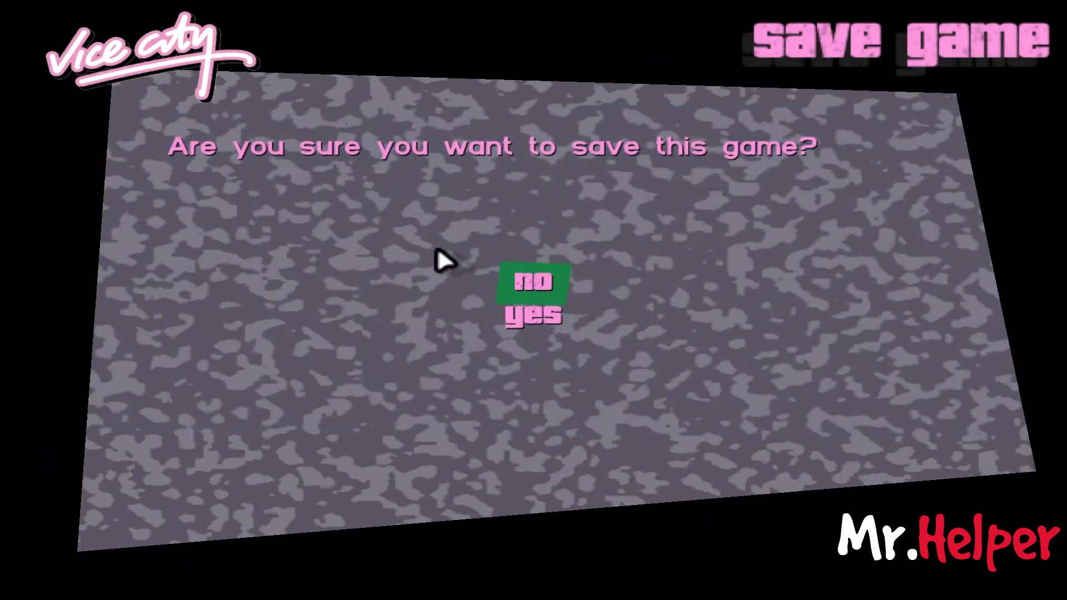
{"action": "left_click", "coordinate": [519, 317]}
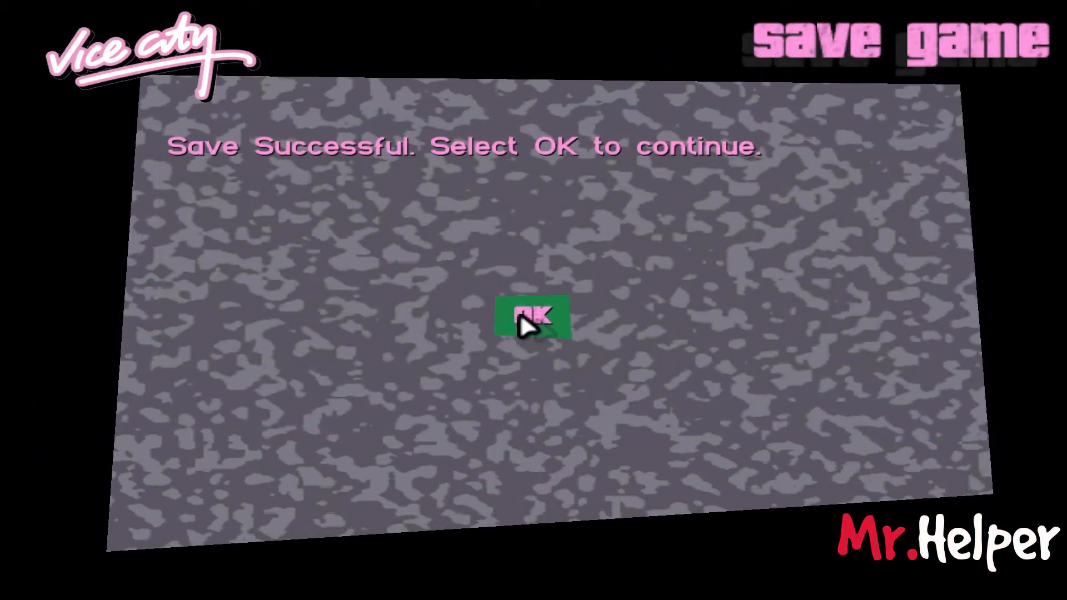
{"action": "left_click", "coordinate": [519, 315]}
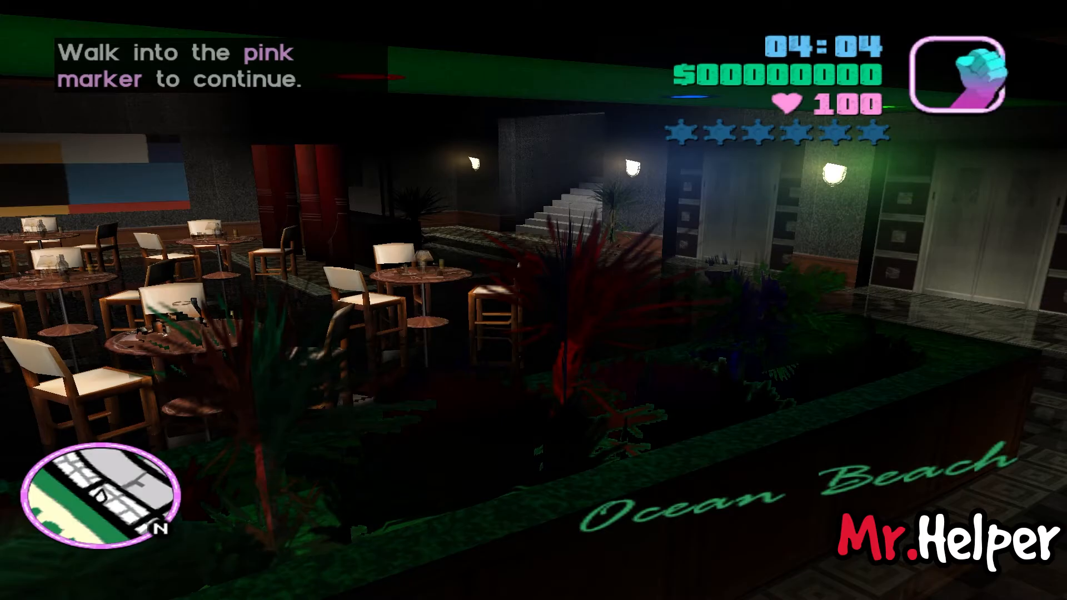
Step: Return to the lobby's pink marker and save the game again to save file 2
{"action": "key", "text": "w"}
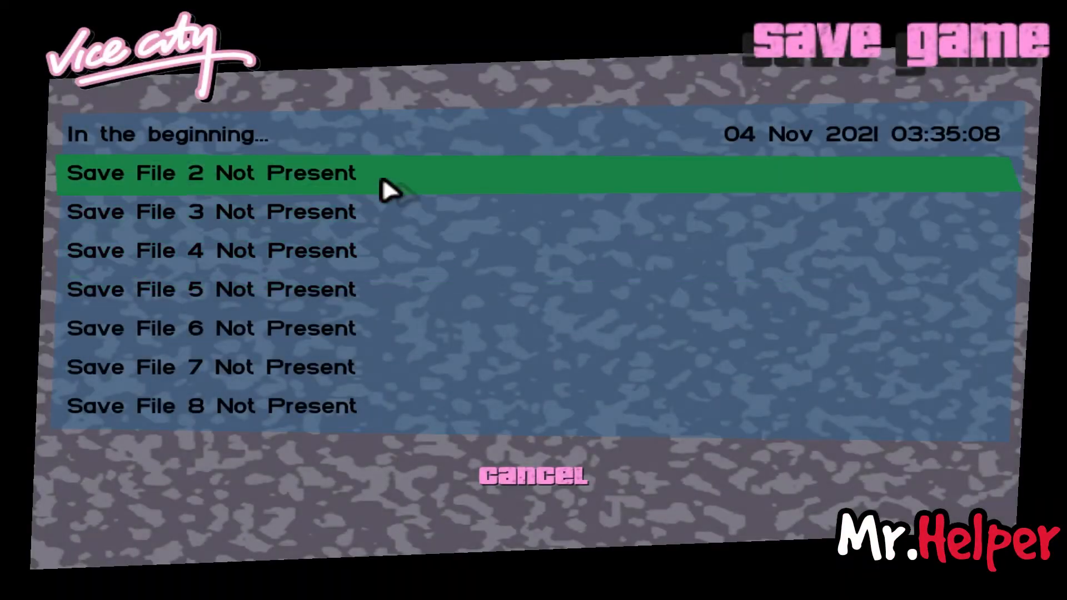
{"action": "left_click", "coordinate": [382, 177]}
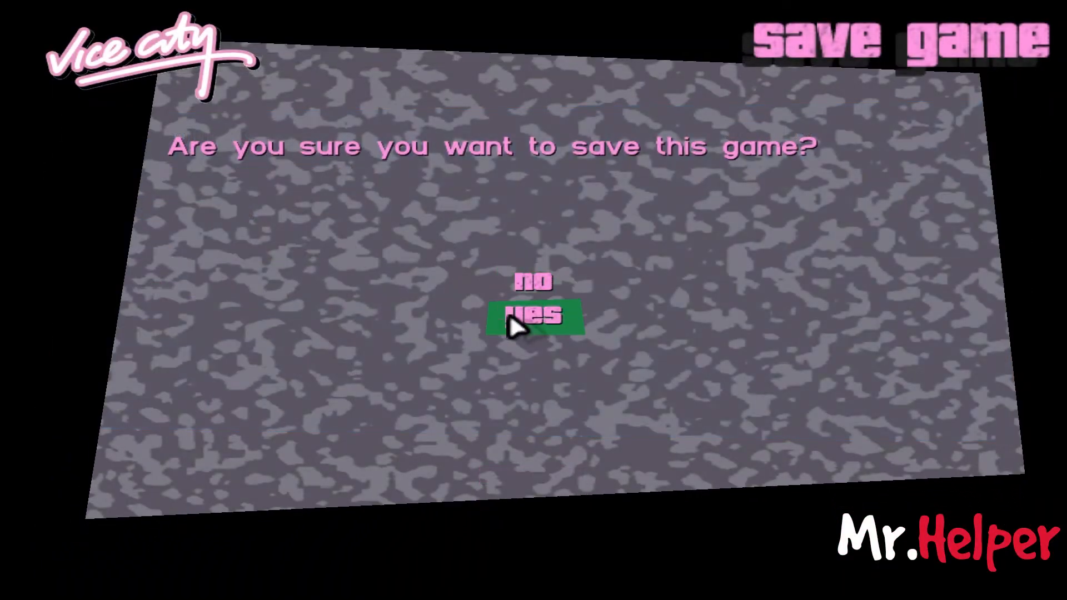
{"action": "left_click", "coordinate": [508, 316]}
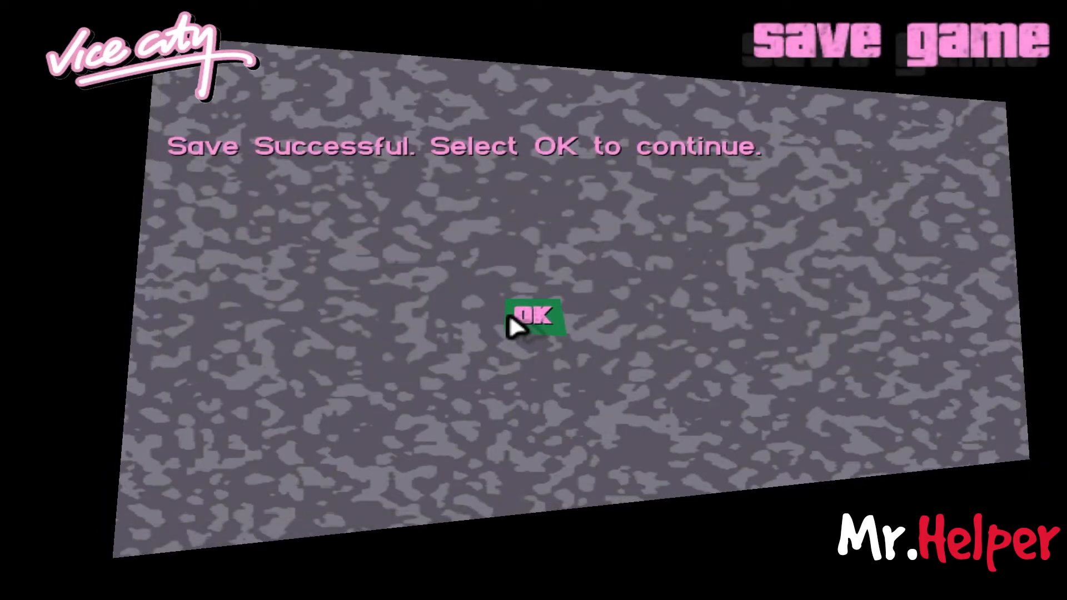
{"action": "left_click", "coordinate": [508, 318]}
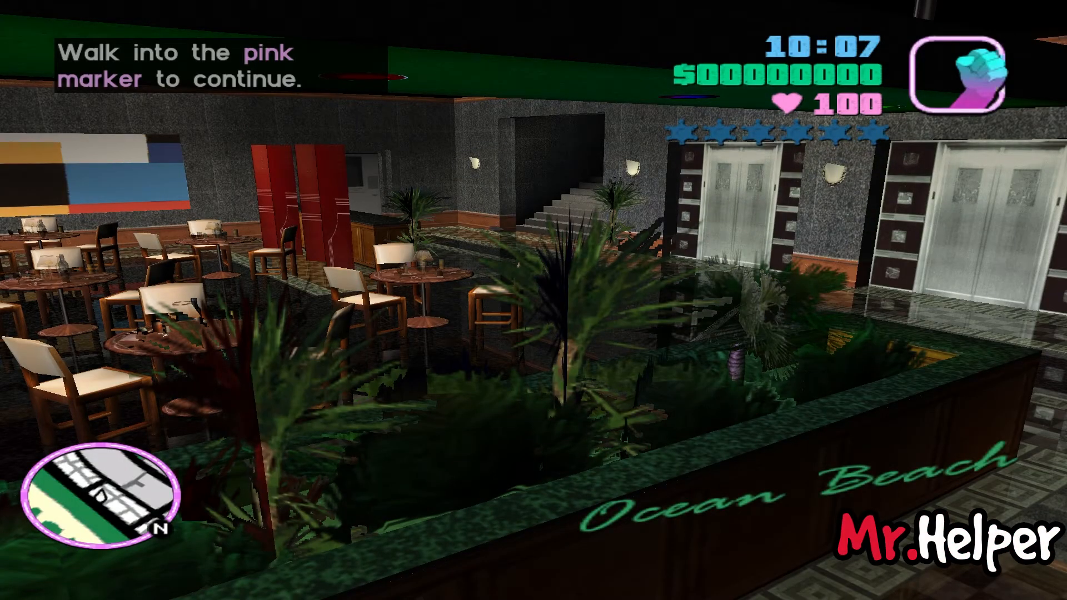
Step: Walk into the lobby's pink marker once more and save the game to save file 3
{"action": "key", "text": "w"}
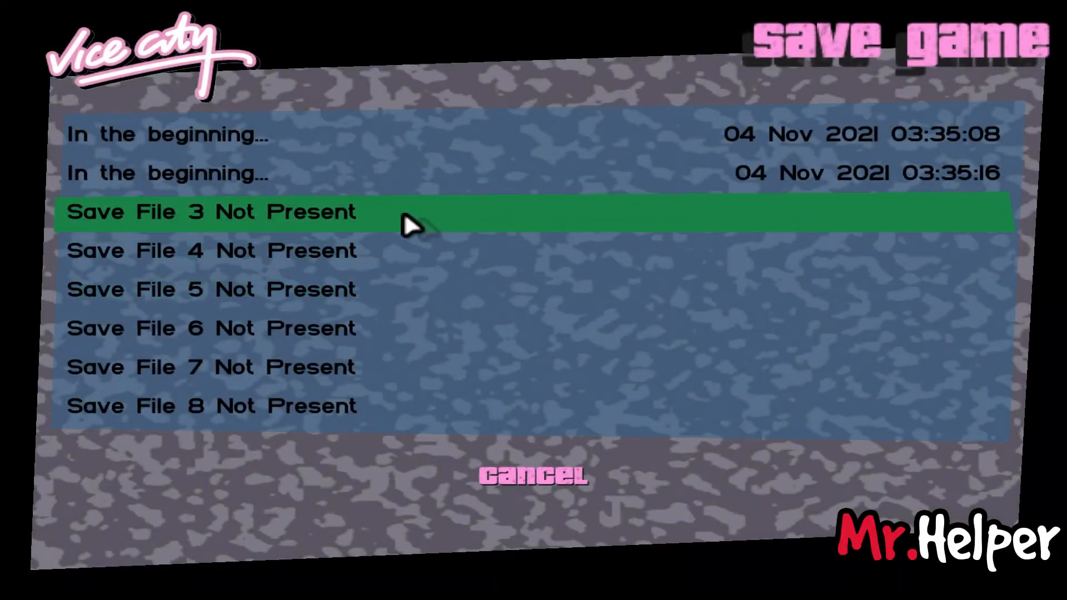
{"action": "left_click", "coordinate": [405, 214]}
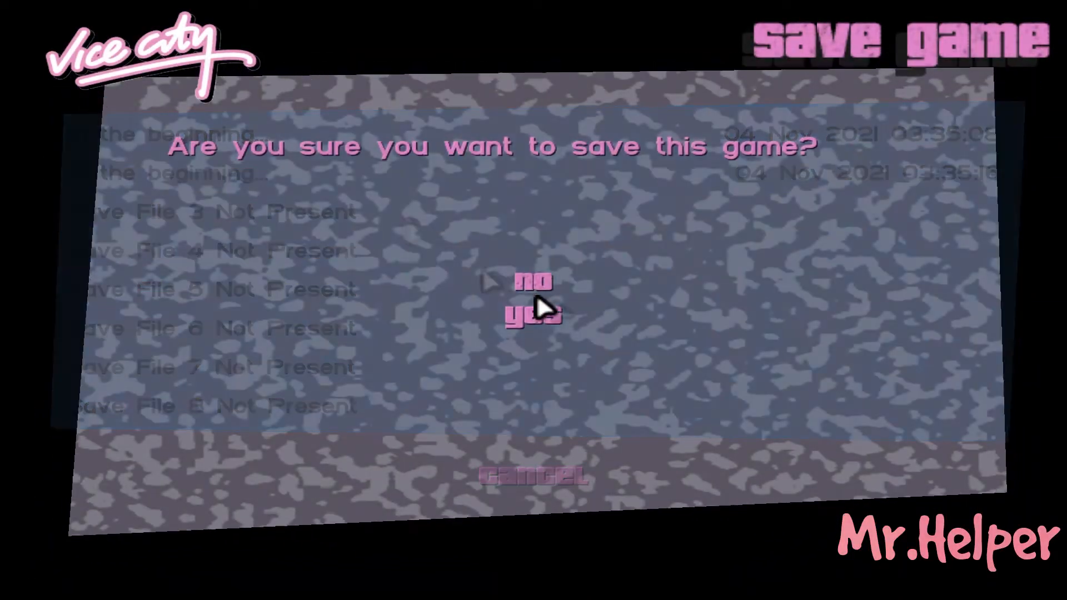
{"action": "left_click", "coordinate": [538, 315]}
{"action": "left_click", "coordinate": [538, 315]}
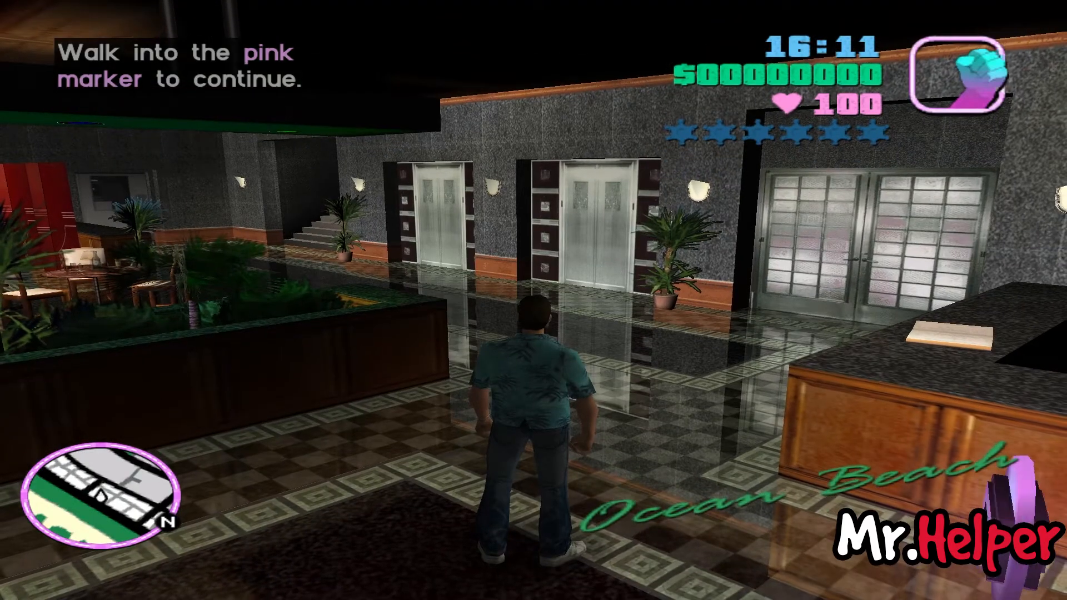
Step: Pause the game and choose to quit it
{"action": "key", "text": "Escape"}
{"action": "left_click", "coordinate": [542, 403]}
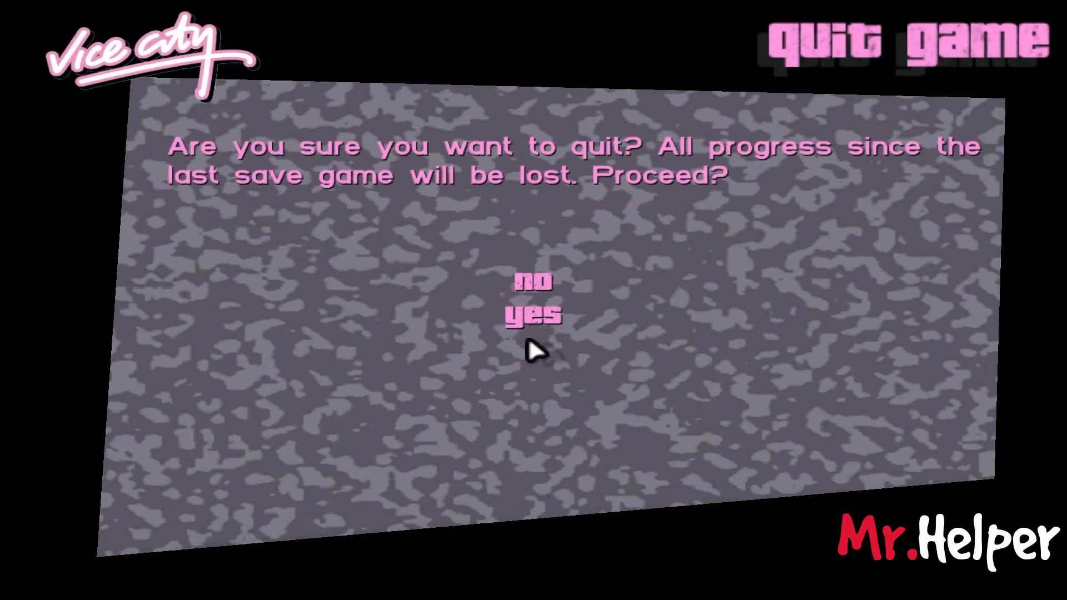